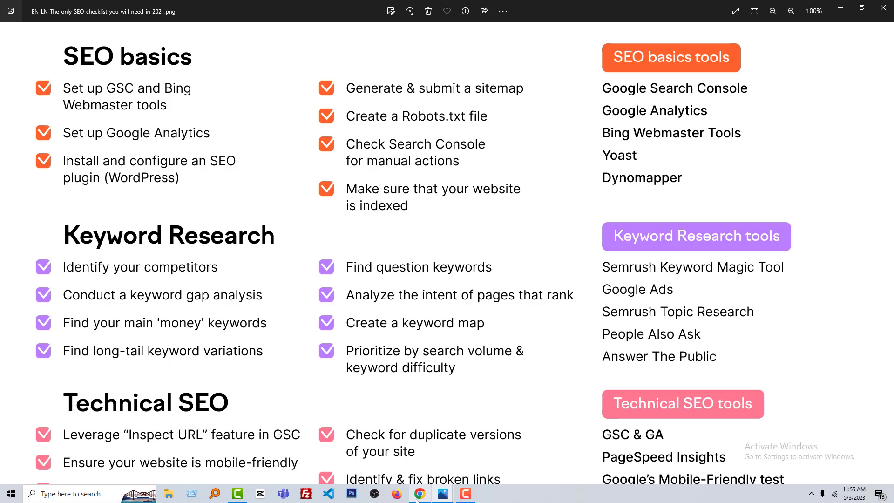
Go to Online Store Preferences and scroll to the empty Google Analytics account code field
click(419, 495)
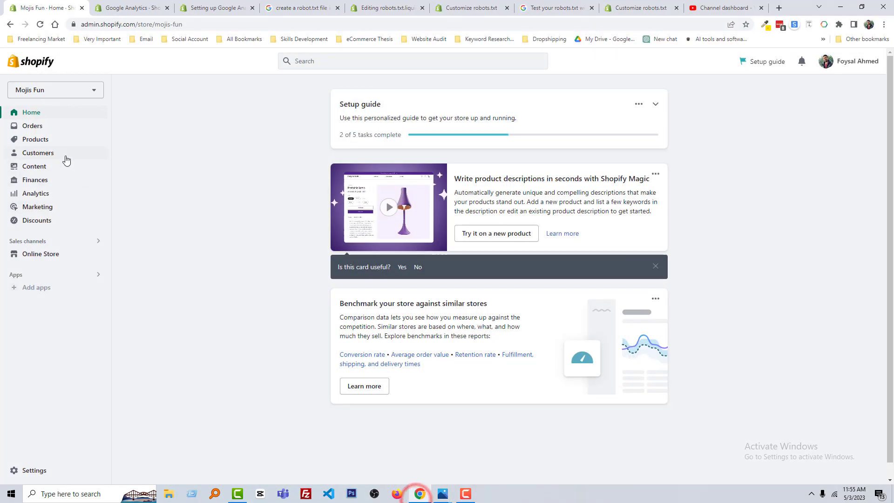
click(43, 255)
click(49, 320)
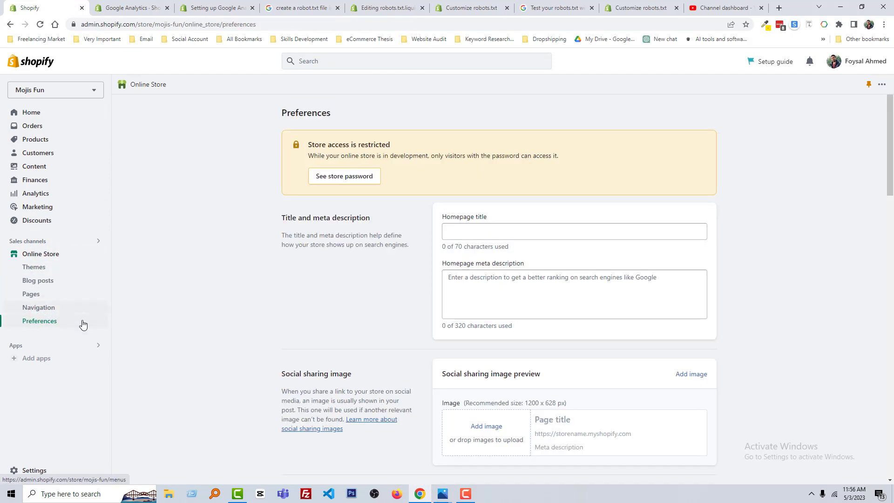
scroll(409, 226, down, 6)
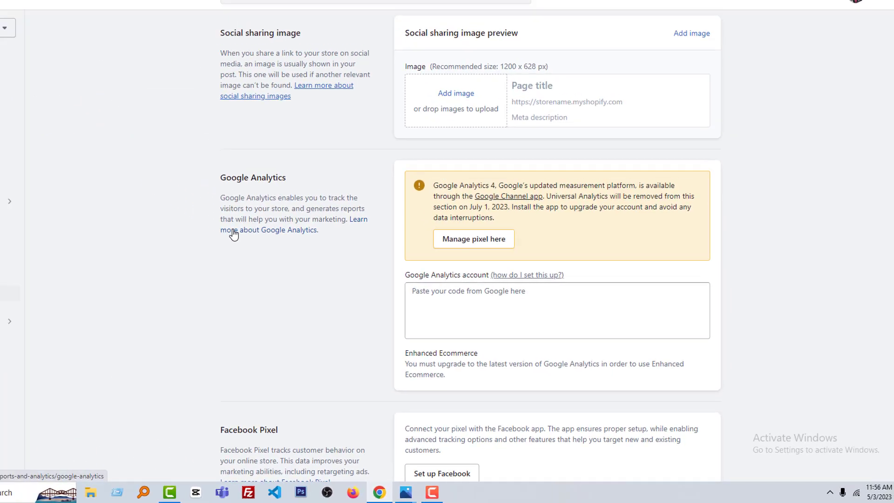
Read the 'Learn more about Google Analytics' help article, then return to Preferences
click(265, 231)
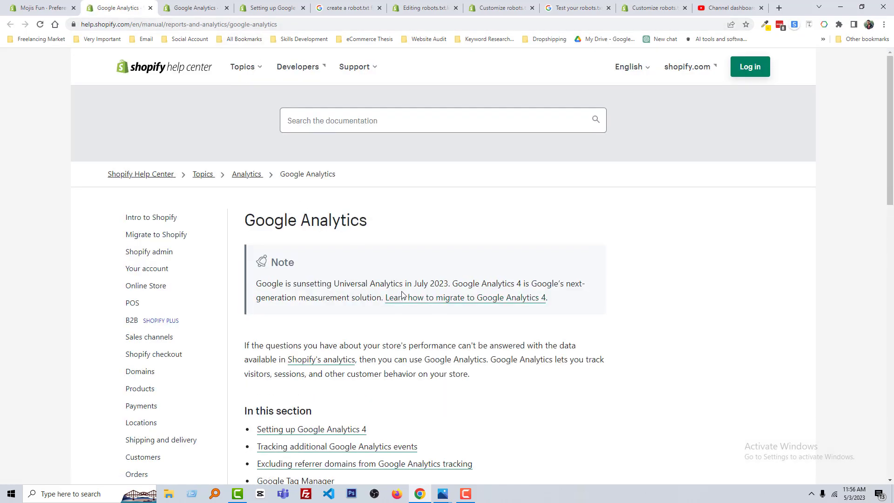
scroll(403, 294, down, 2)
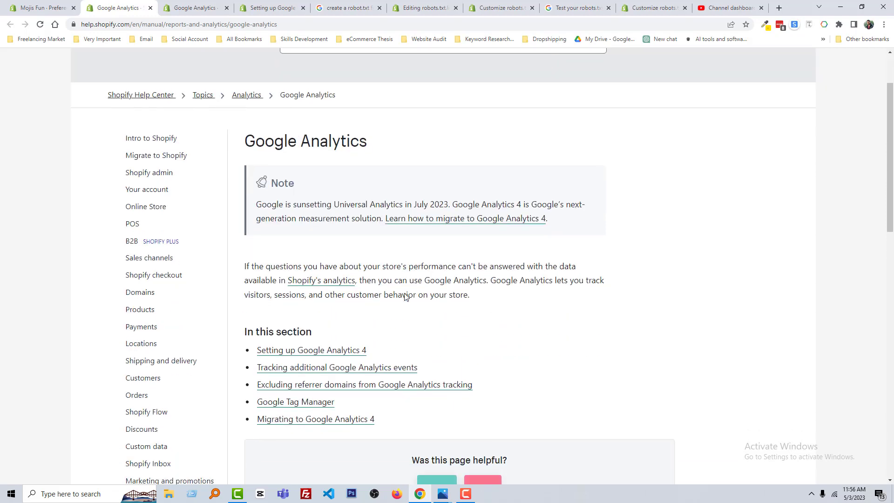
scroll(405, 297, up, 2)
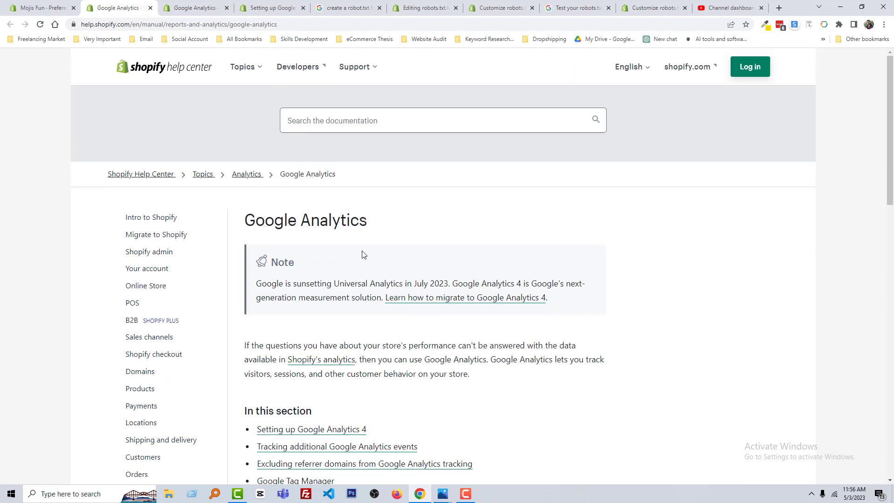
click(30, 3)
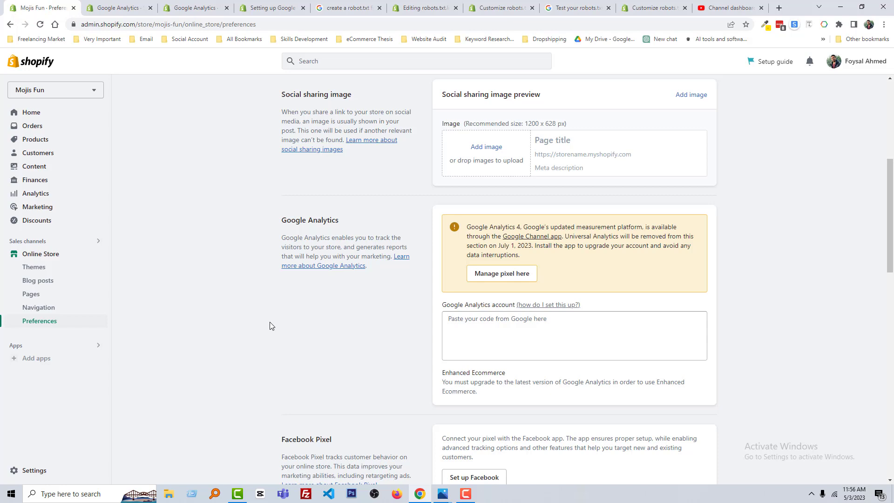
Open the 'how do I set this up?' help page and come back to the Preferences tab
click(107, 7)
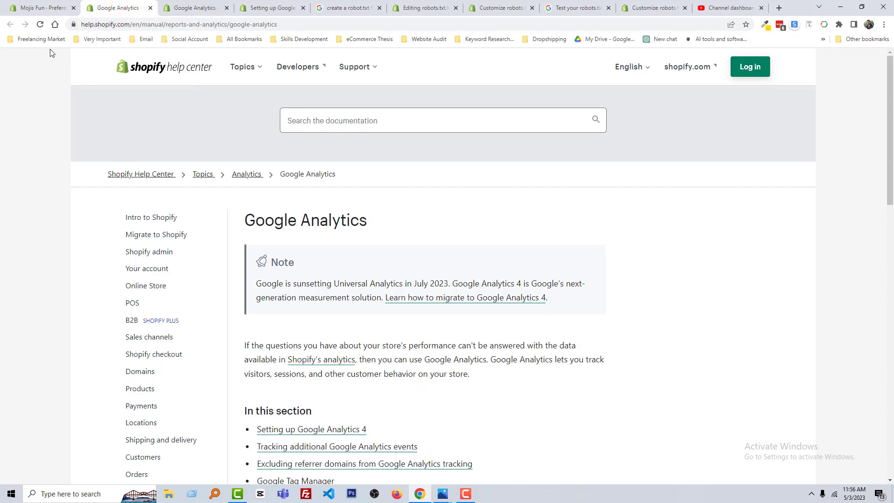
click(41, 8)
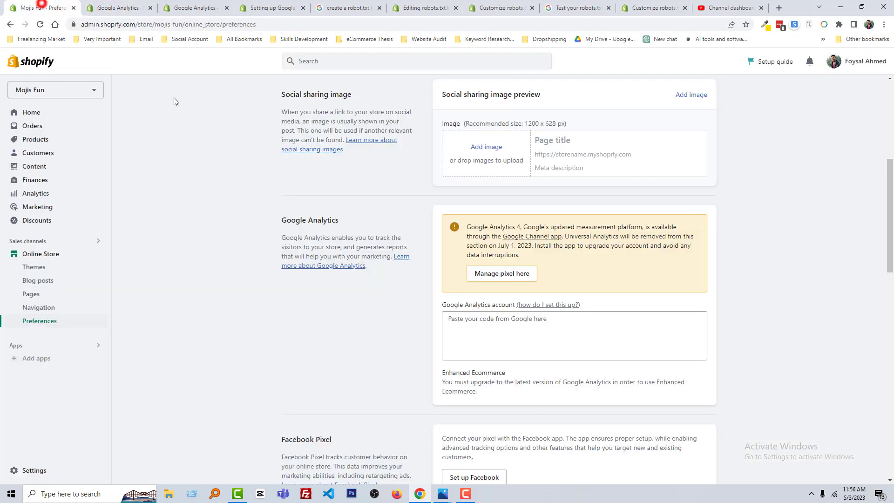
click(189, 165)
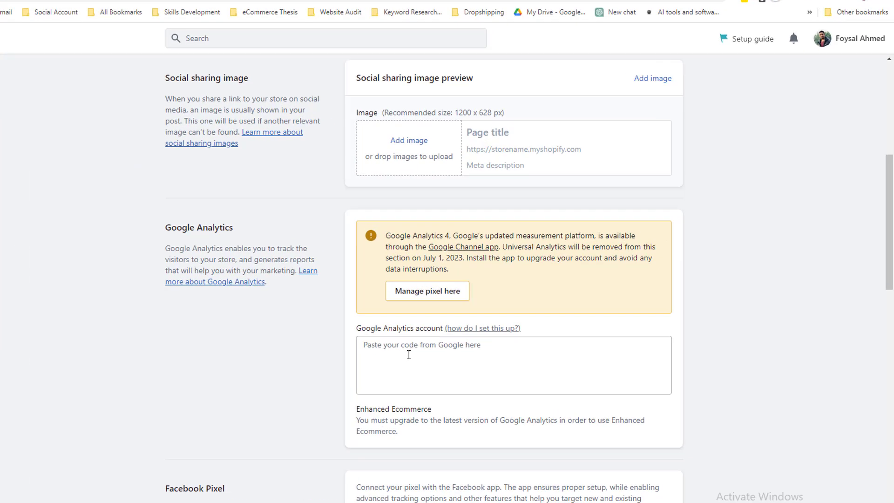
click(424, 372)
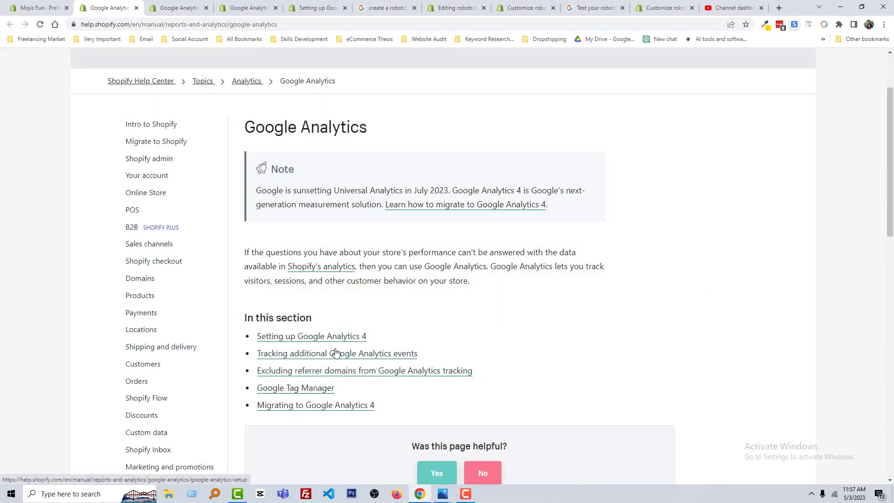
click(41, 7)
click(258, 329)
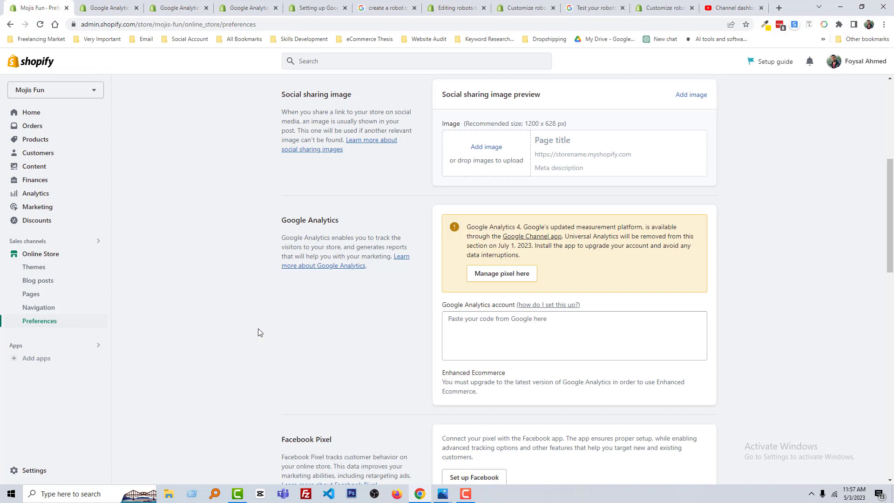
click(773, 236)
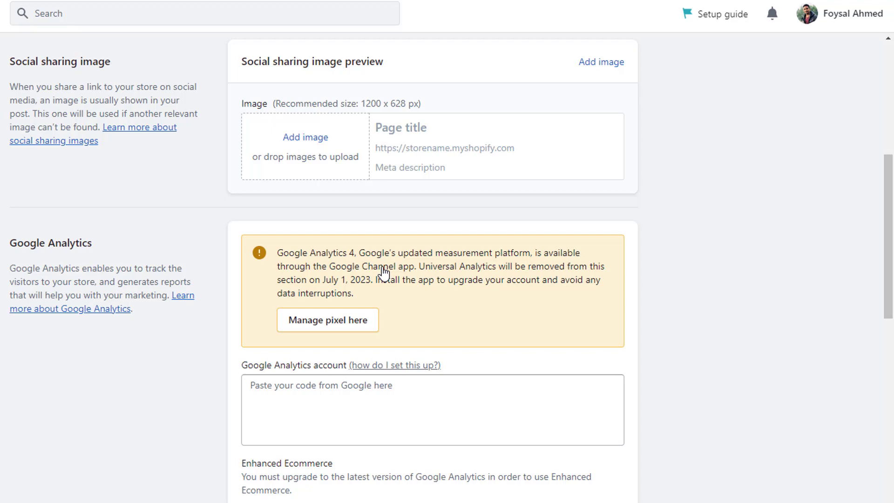
Install the Google Channel app, reviewing its permissions and approving it as a sales channel
click(383, 271)
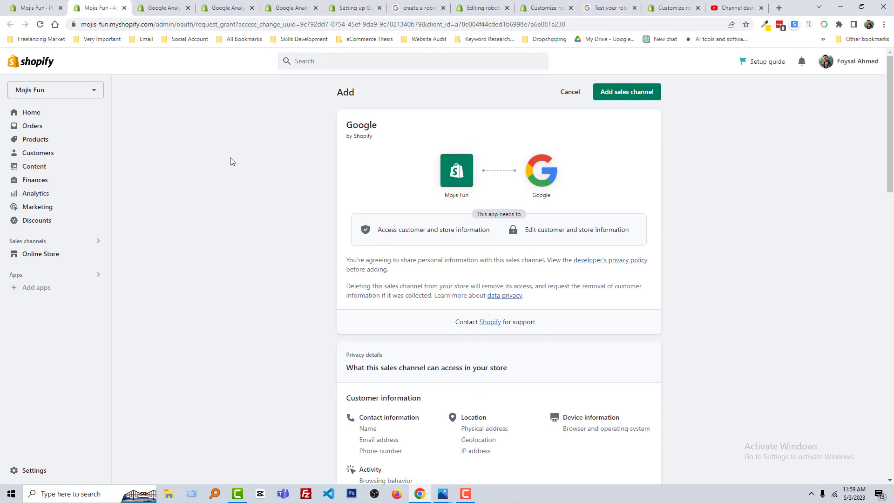
scroll(230, 158, down, 8)
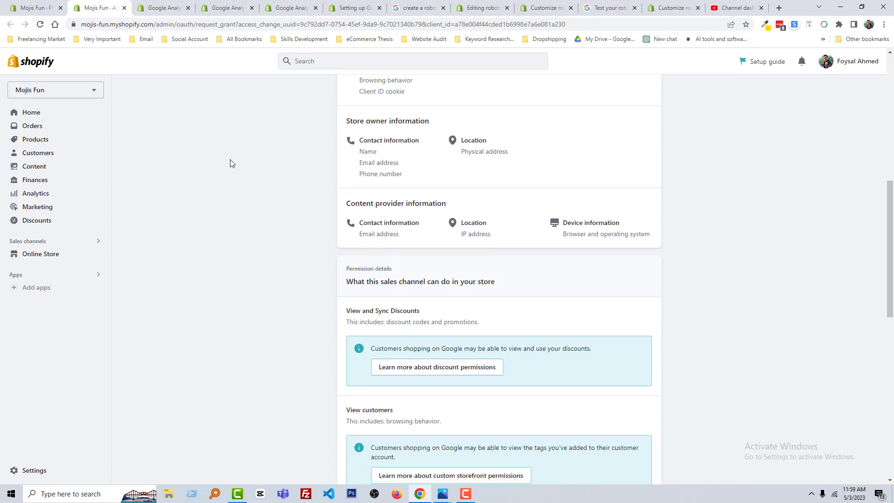
scroll(230, 163, down, 10)
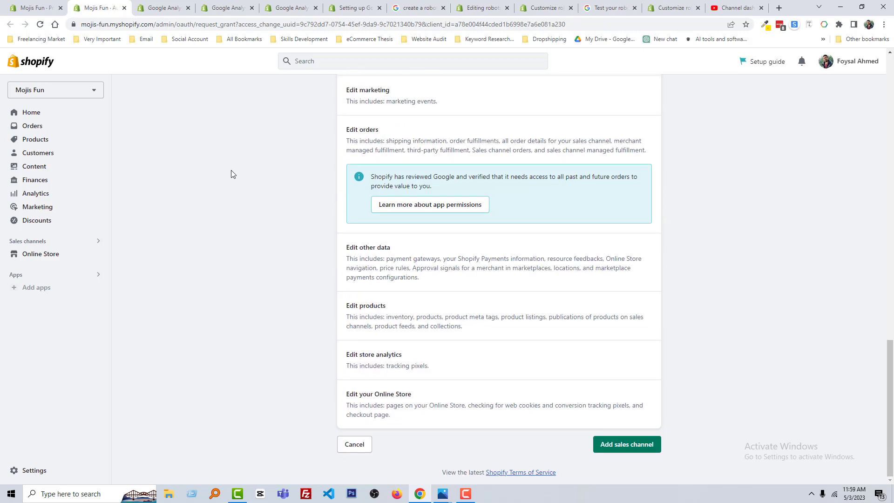
click(652, 450)
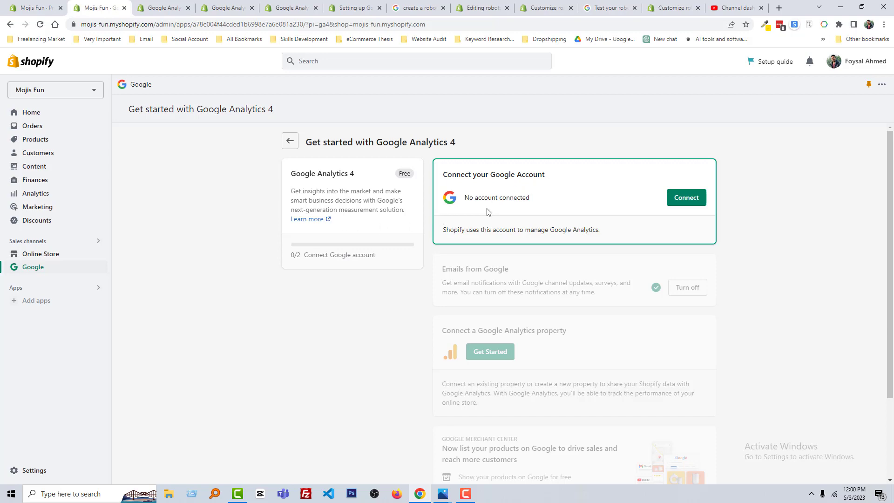
Connect a Google account and link the store to its existing GA4 property
click(699, 200)
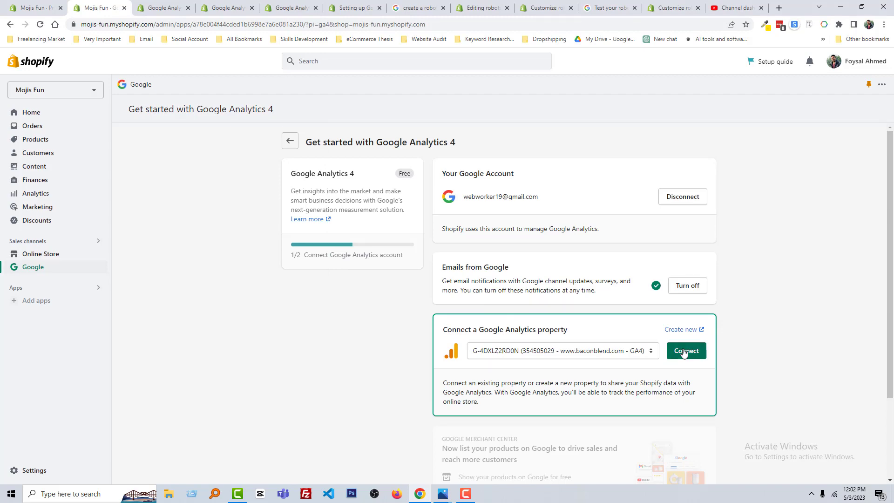
click(685, 352)
scroll(497, 279, down, 2)
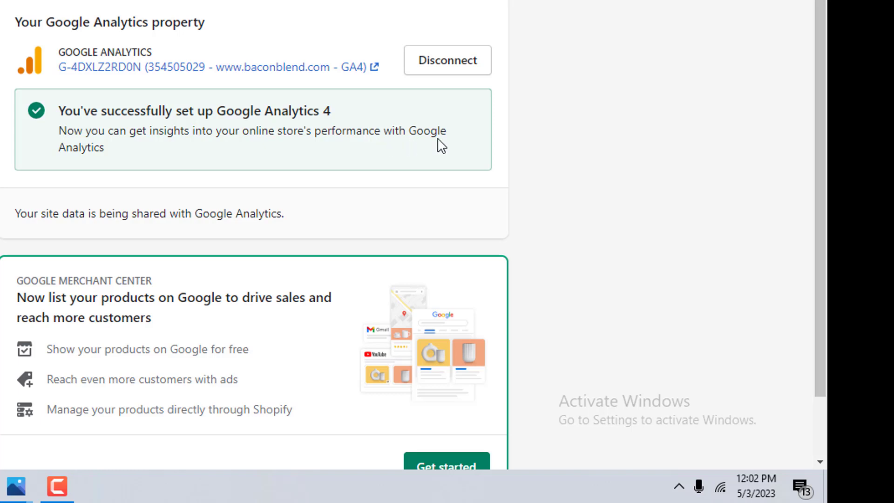
scroll(243, 154, down, 2)
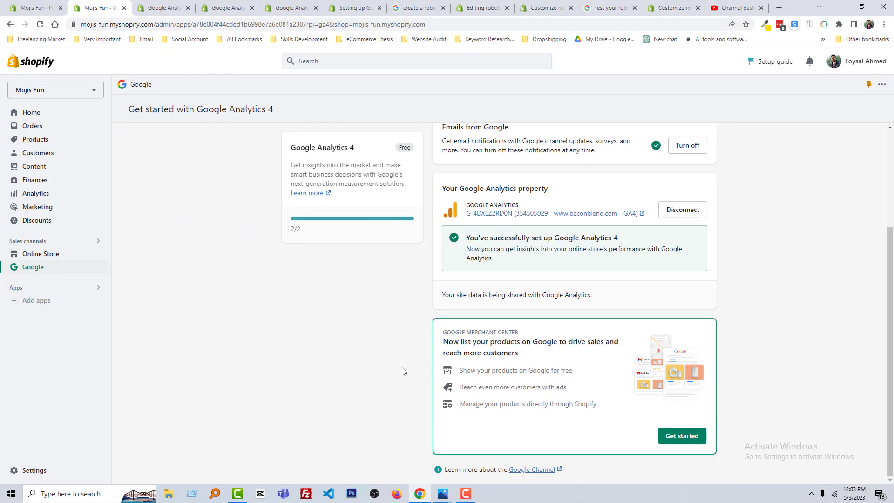
Scroll through the Google channel setup page to review the connected Google Analytics 4 setup
scroll(403, 368, up, 3)
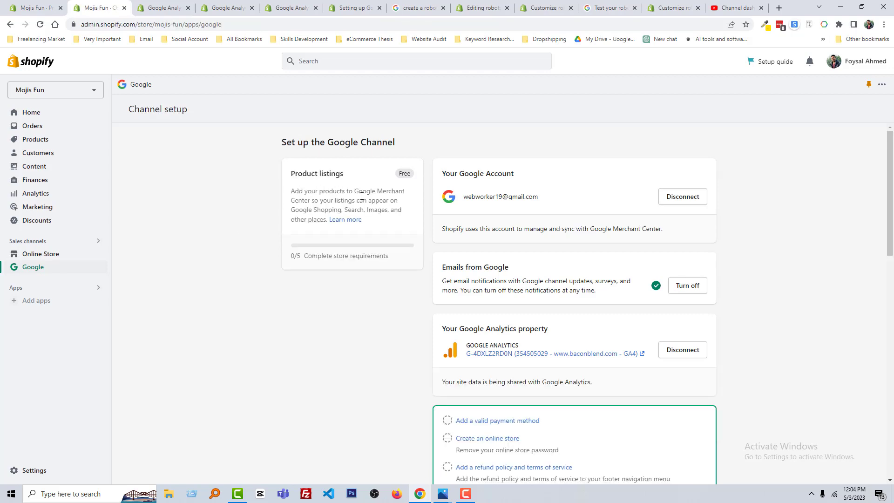
scroll(529, 226, down, 1)
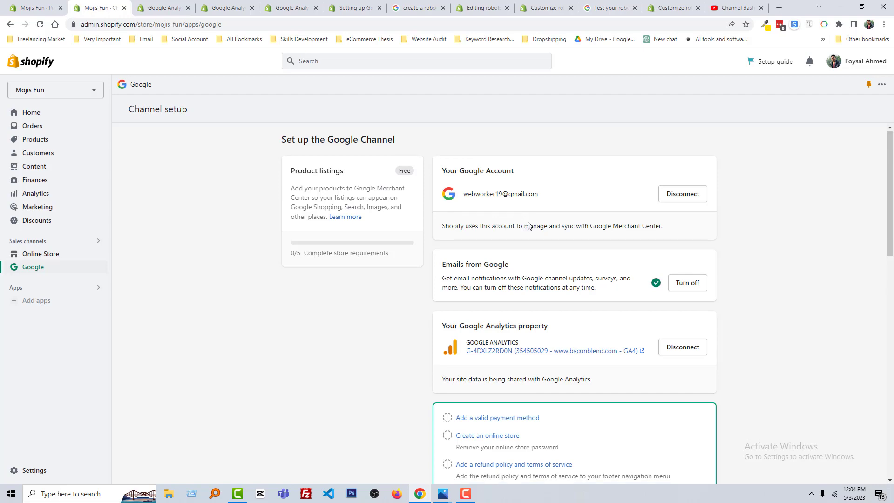
scroll(528, 226, down, 10)
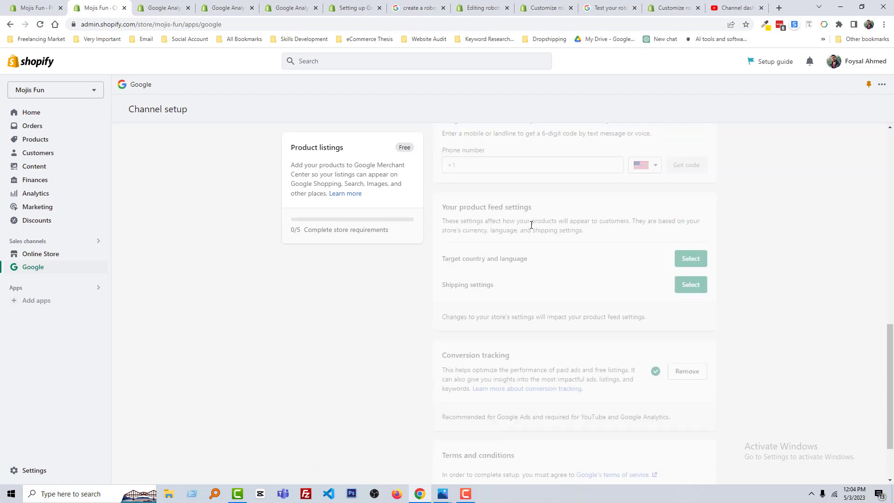
scroll(531, 225, down, 1)
scroll(694, 335, up, 12)
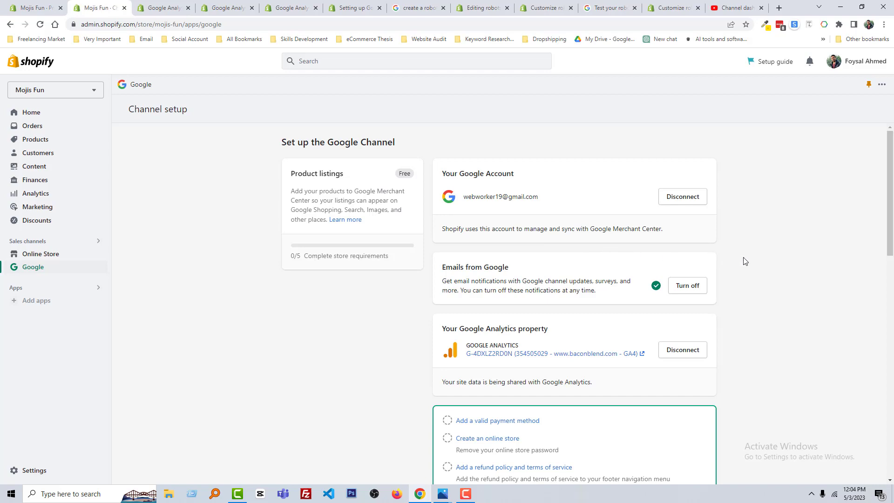
scroll(745, 261, down, 10)
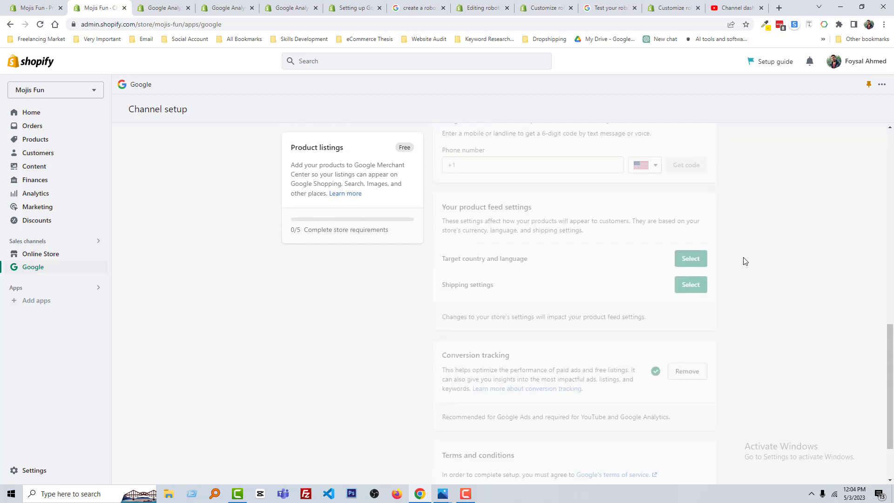
scroll(746, 261, down, 2)
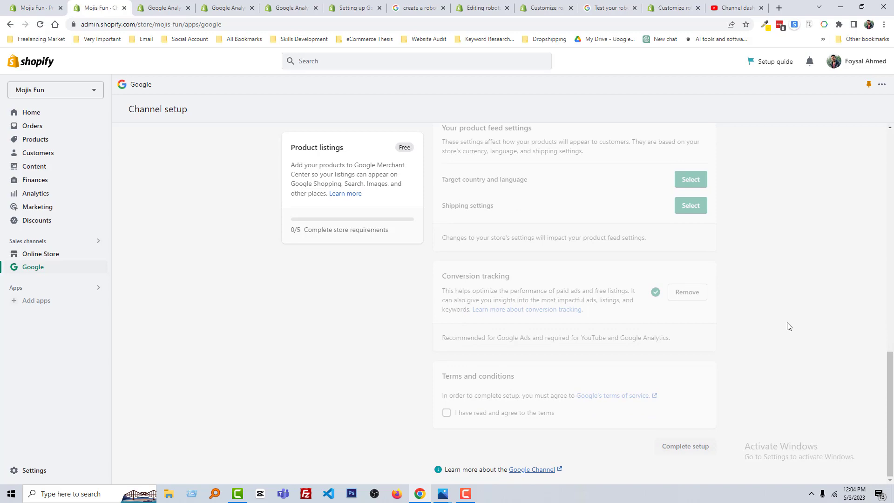
scroll(635, 295, up, 13)
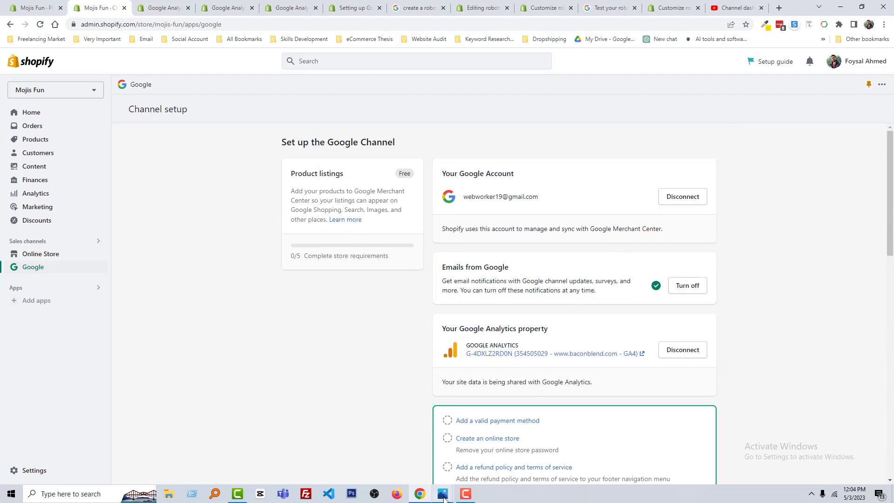
Bring up the SEO checklist image in Photos, then minimize it
mouse_move(444, 499)
click(385, 445)
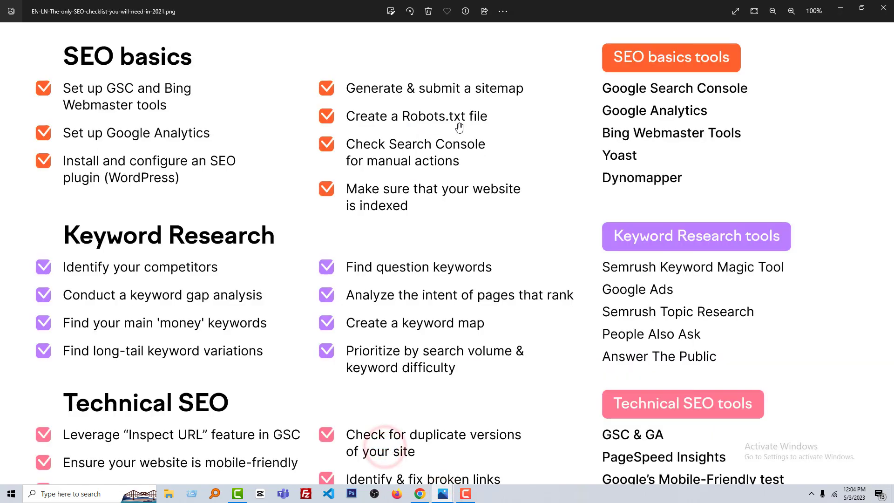
click(840, 10)
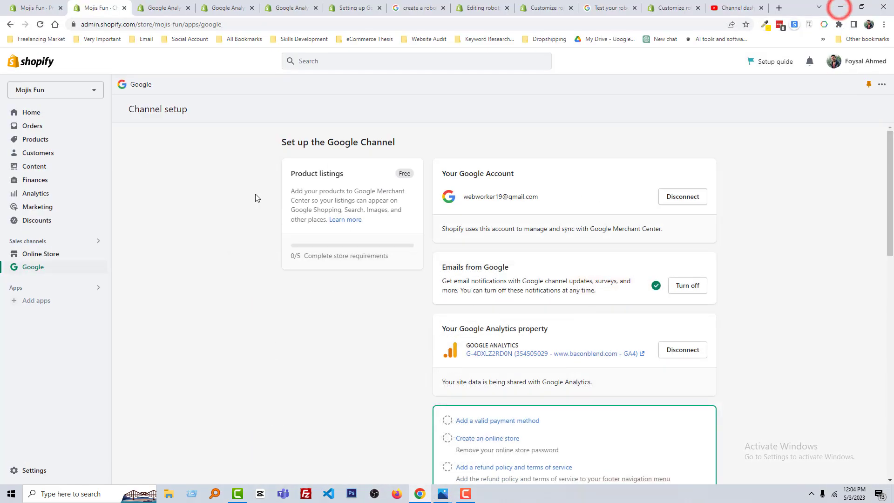
Search Google for 'what is robots.txt in seo'
click(411, 8)
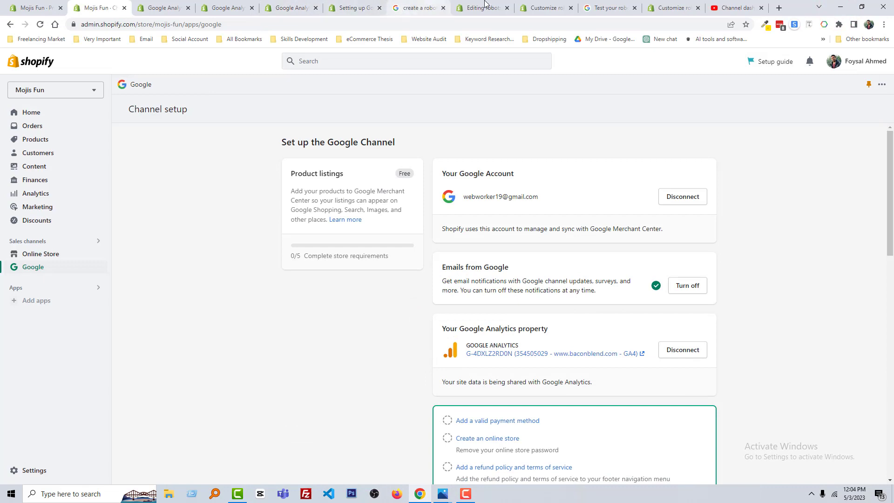
click(360, 232)
text(Wh)
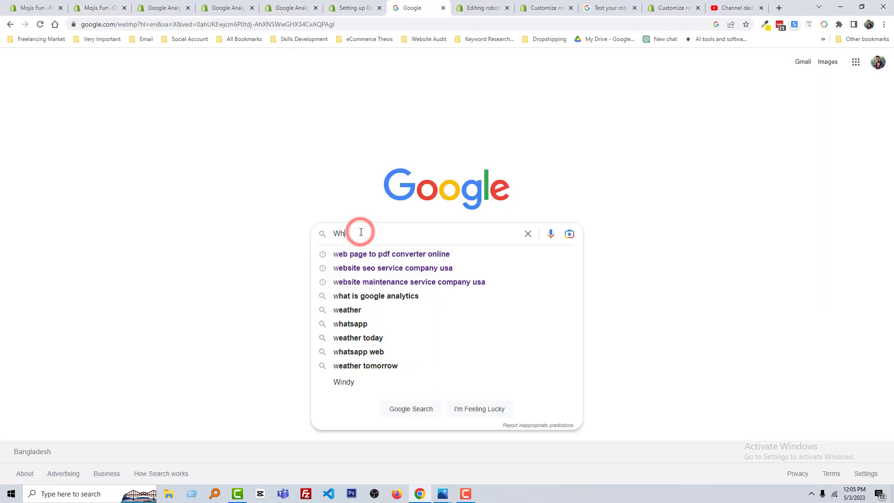
text(at is robot )
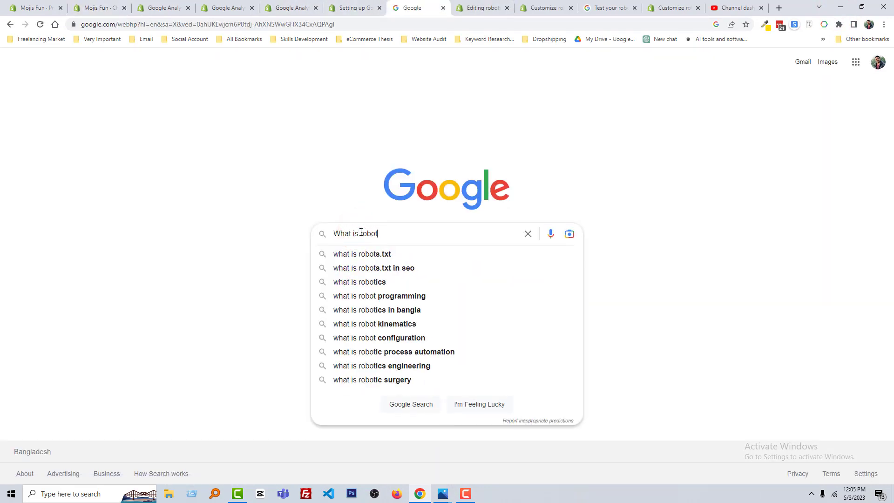
text(txt)
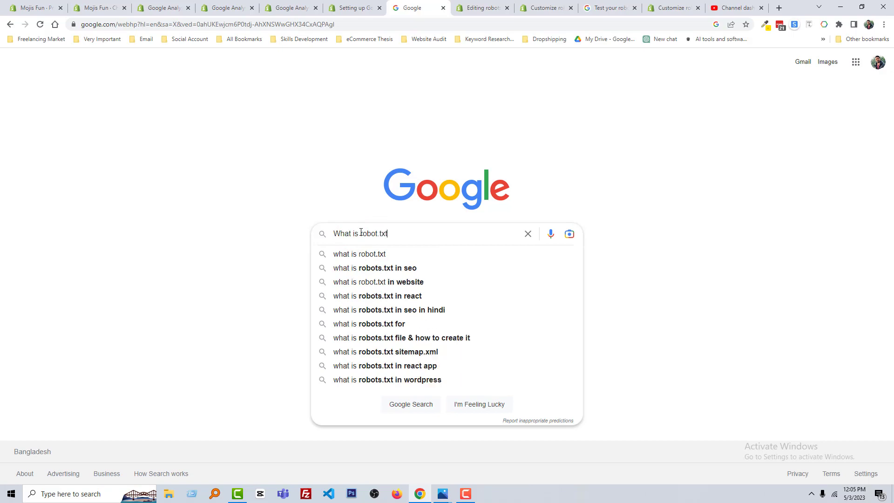
key(Down)
key(Down)
key(Return)
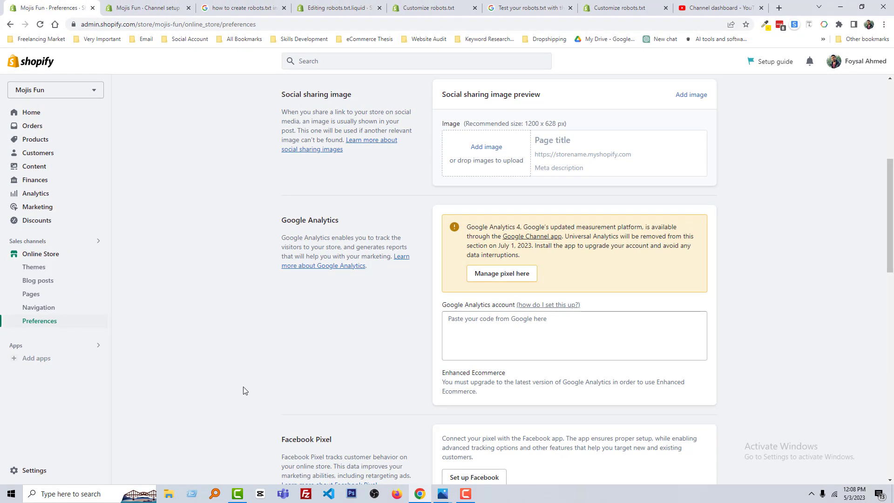
Read through the Editing robots.txt.liquid help article
key(ctrl+4)
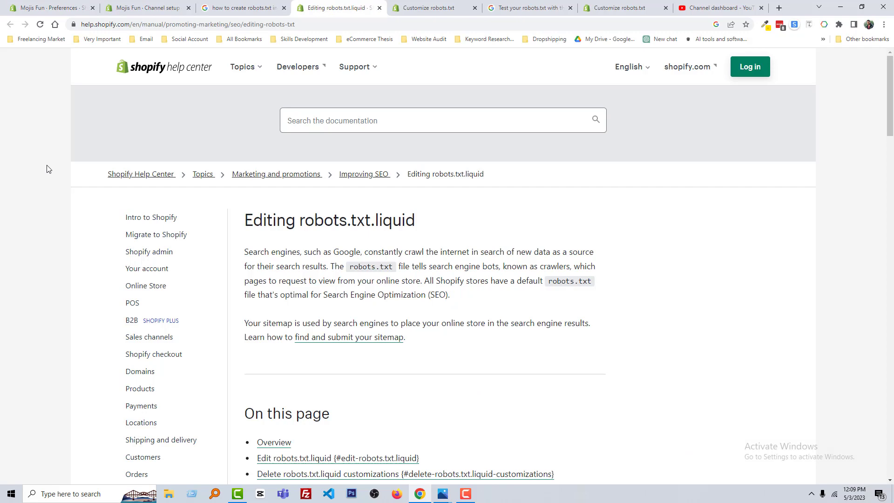
scroll(52, 173, down, 5)
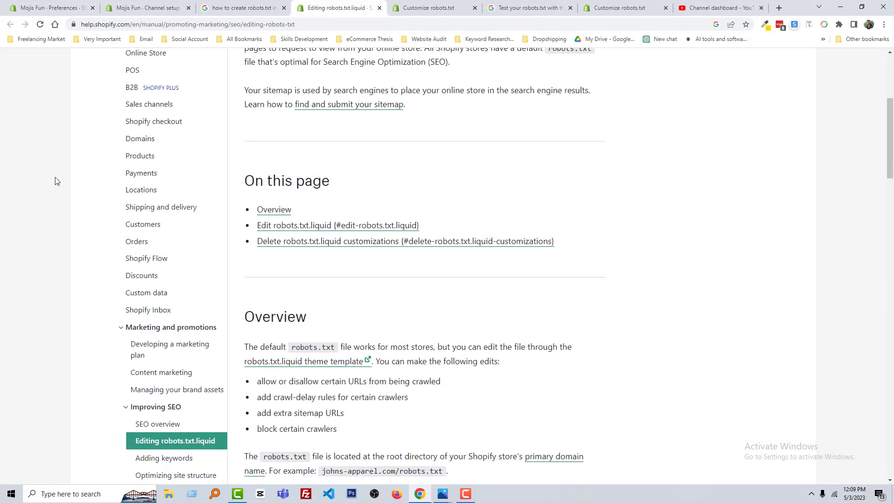
scroll(55, 180, down, 5)
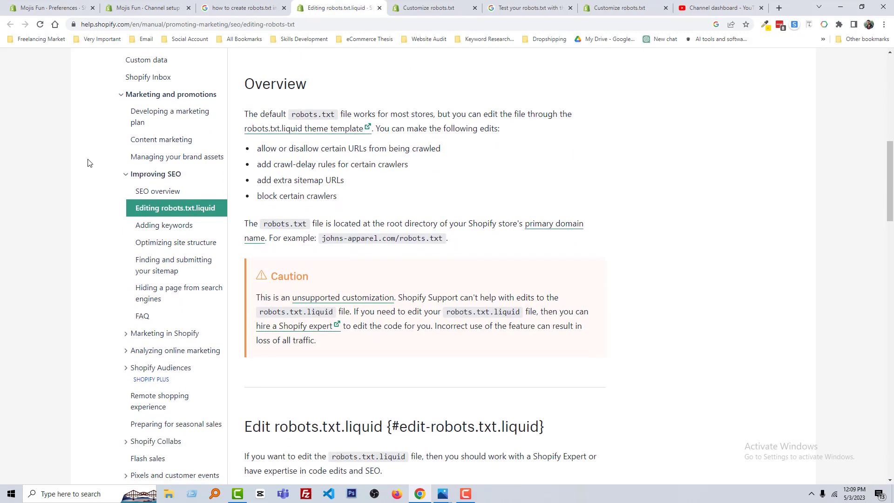
Open the Dawn theme's code editor from Online Store > Themes
key(ctrl+1)
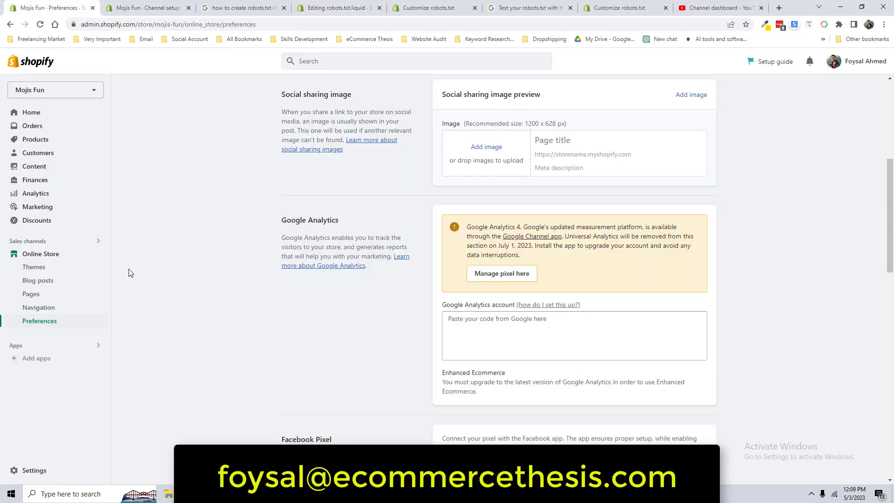
click(38, 259)
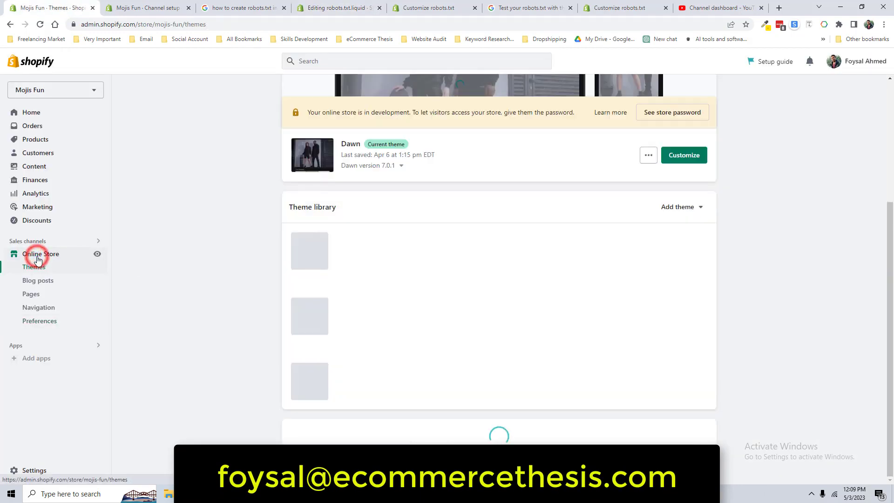
click(586, 332)
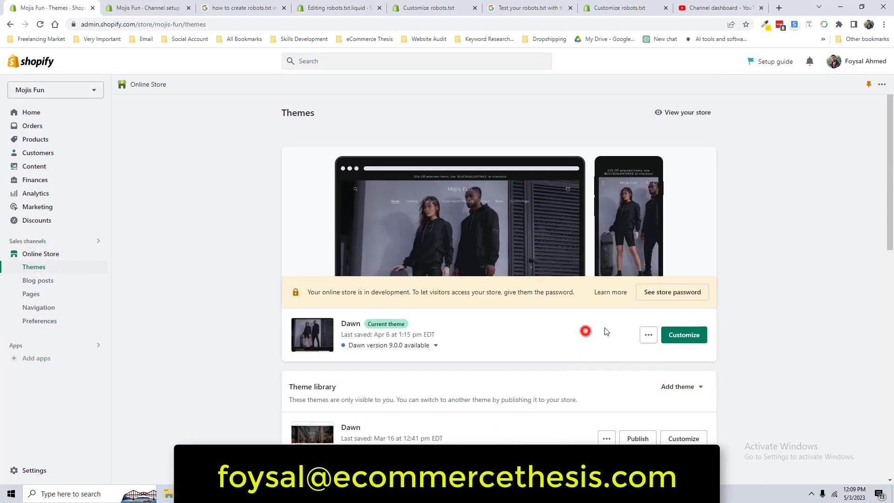
click(649, 336)
click(605, 439)
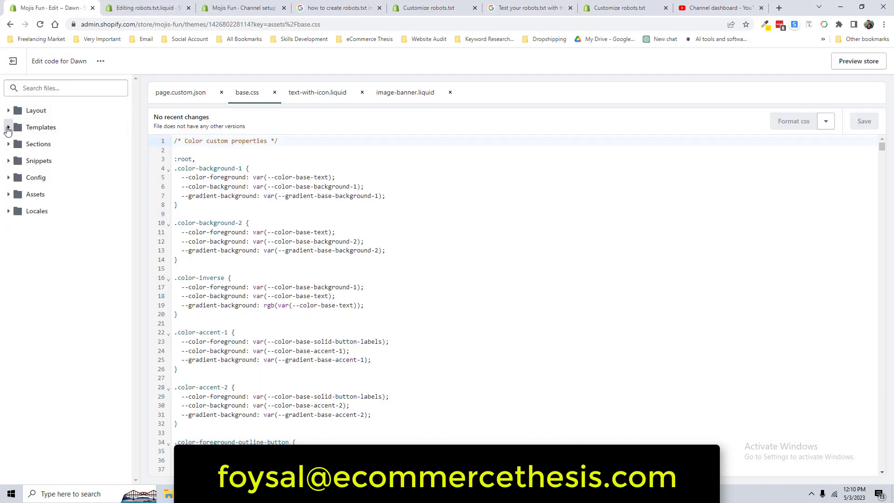
Add a new robots.txt template under Templates, creating robots.txt.liquid
click(8, 129)
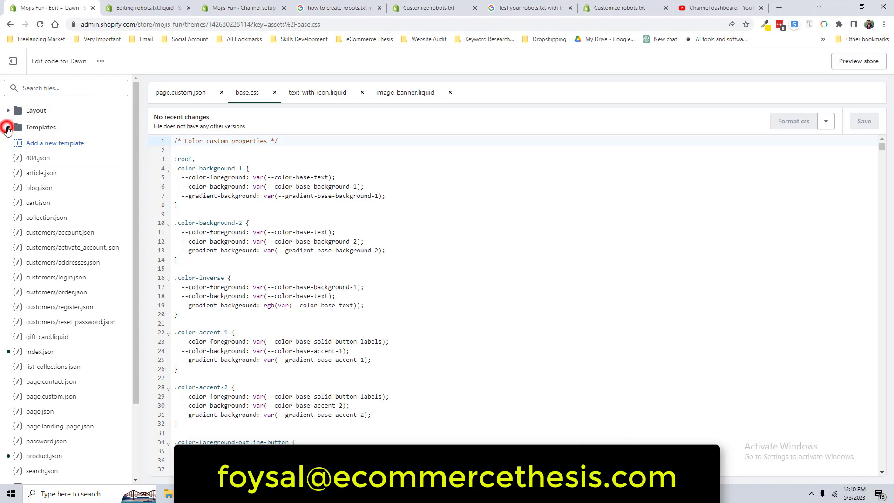
click(72, 145)
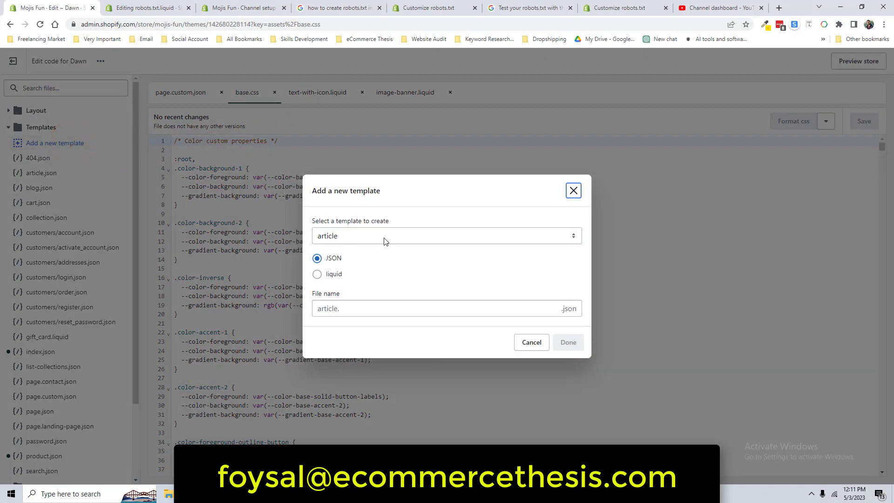
click(384, 237)
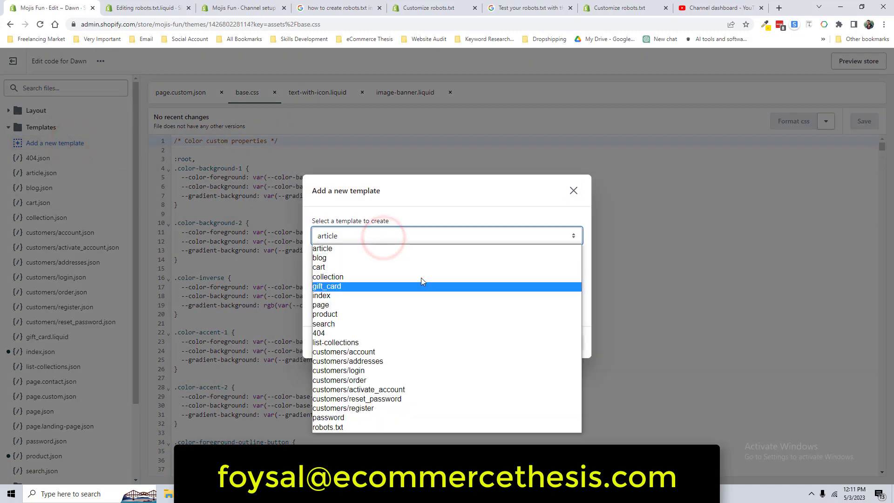
click(375, 428)
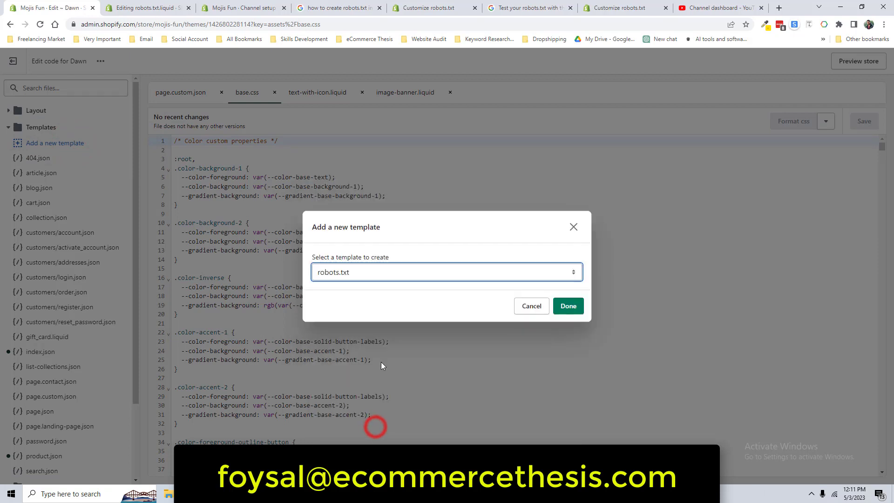
click(569, 307)
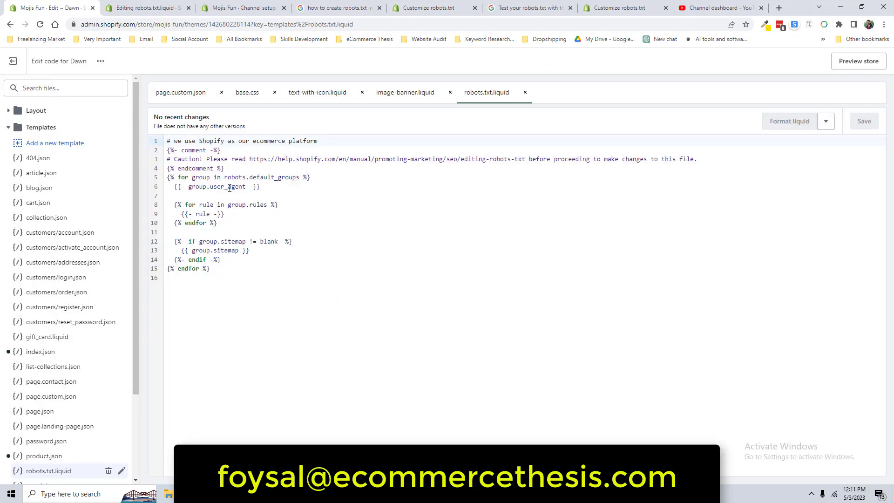